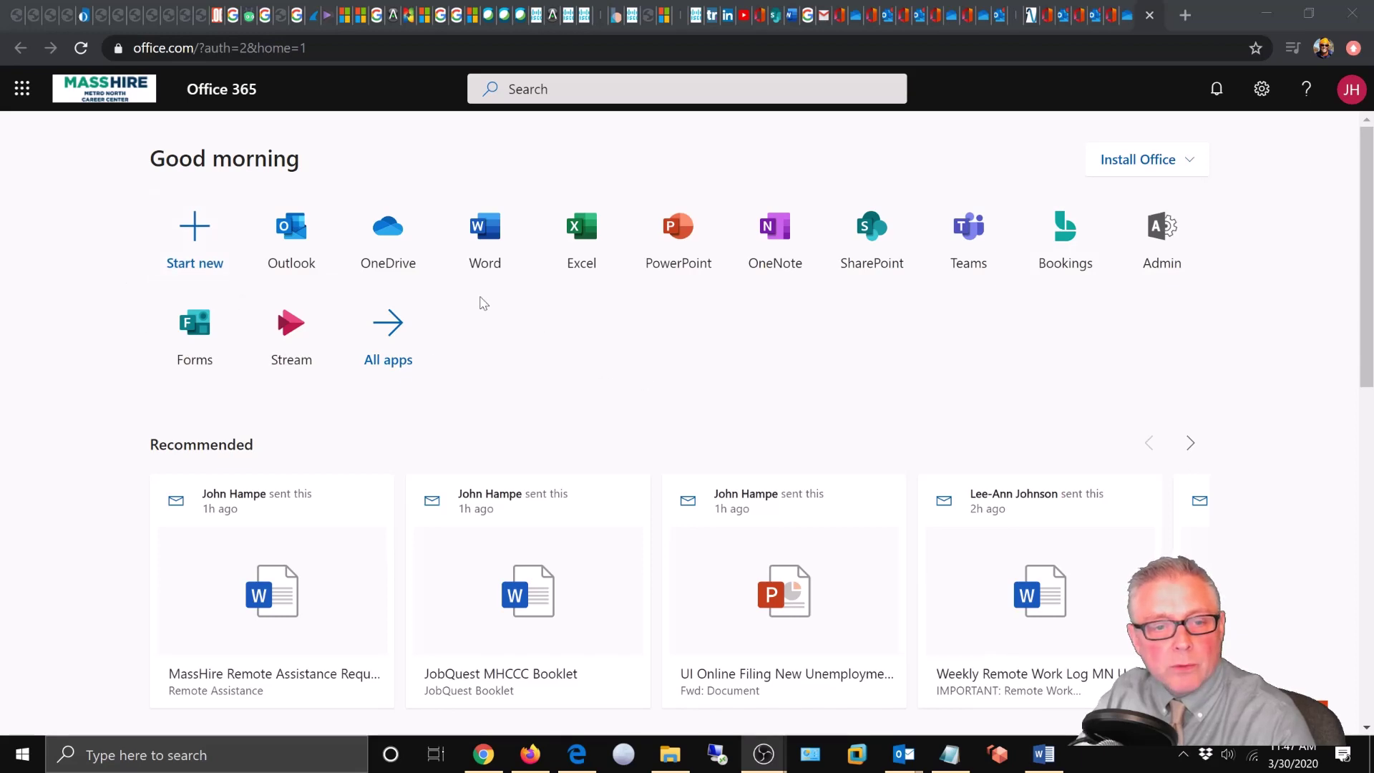
Step: Open OneDrive, view the single Word document in Attachments, then return to Files
click(385, 233)
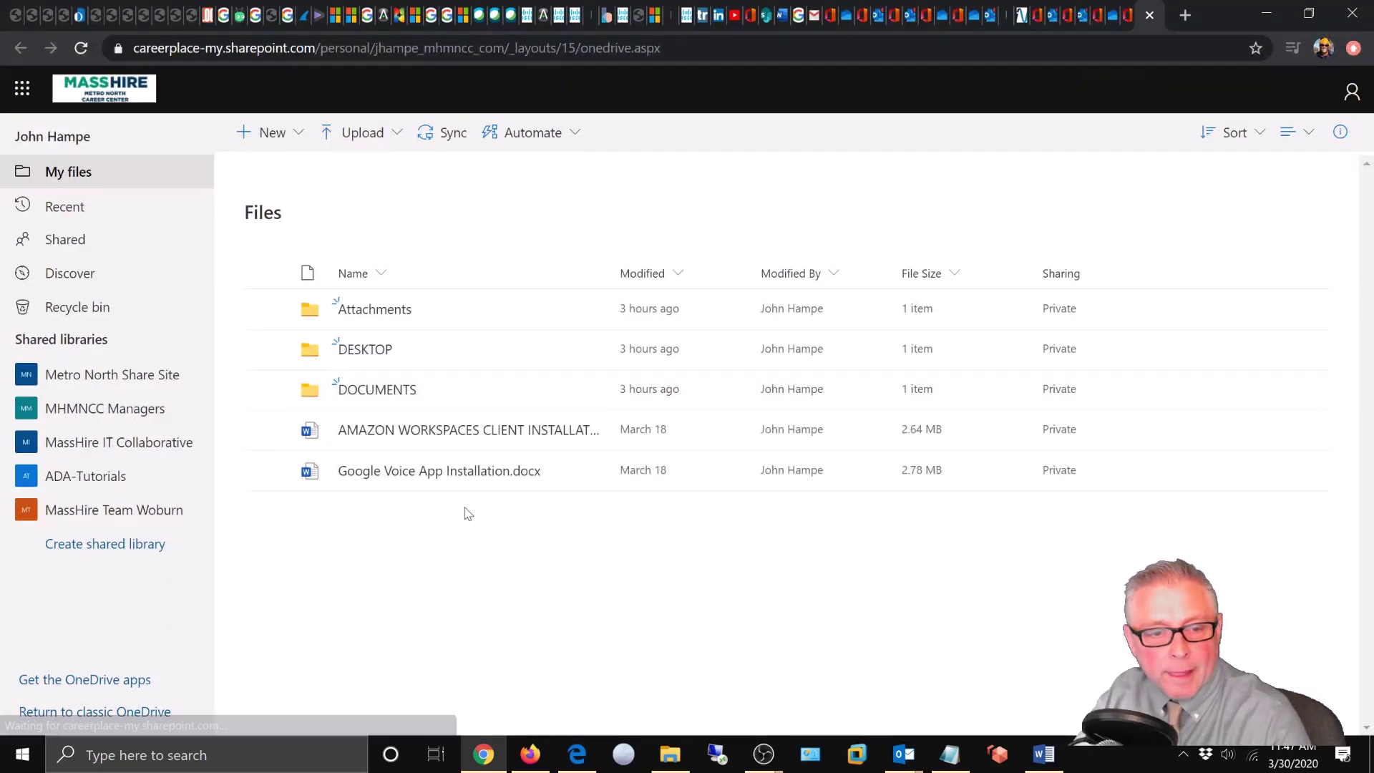
mouse_move(375, 309)
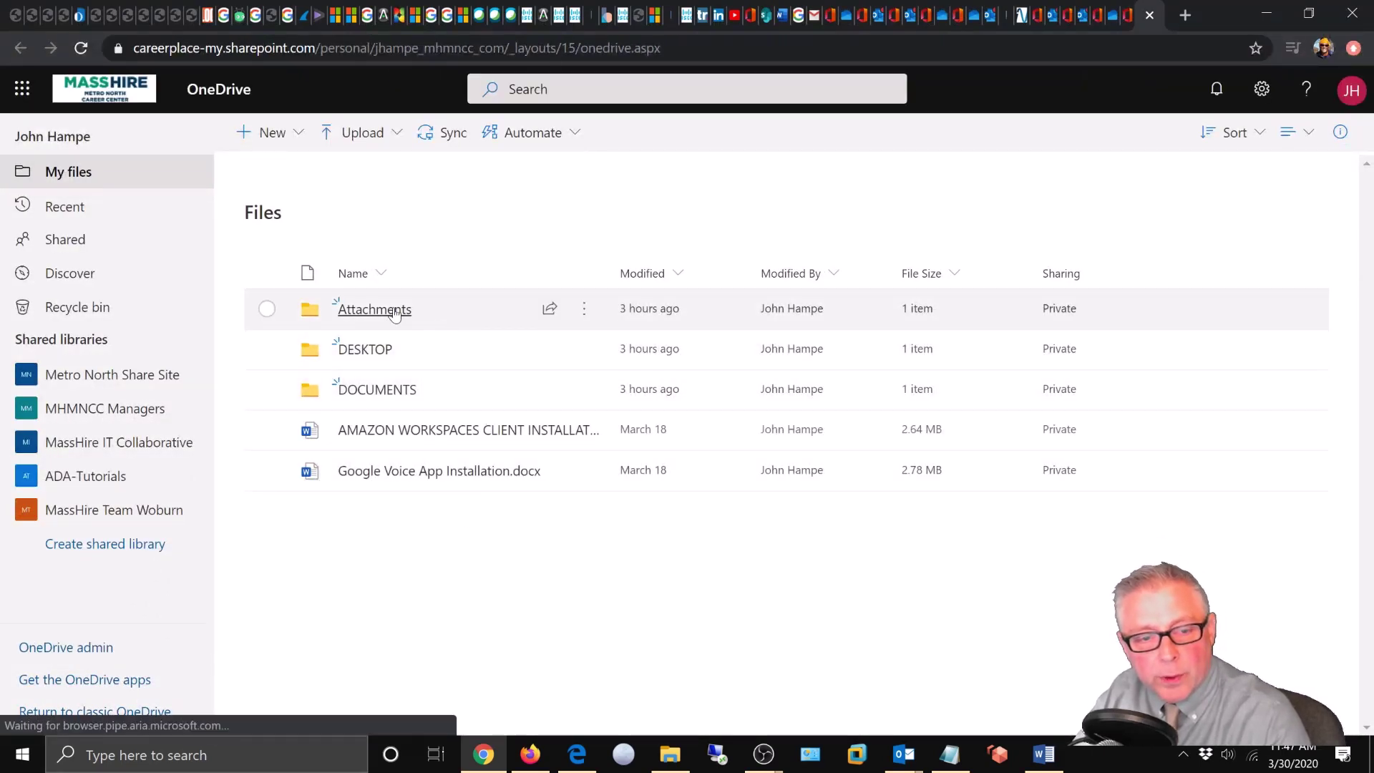
click(393, 313)
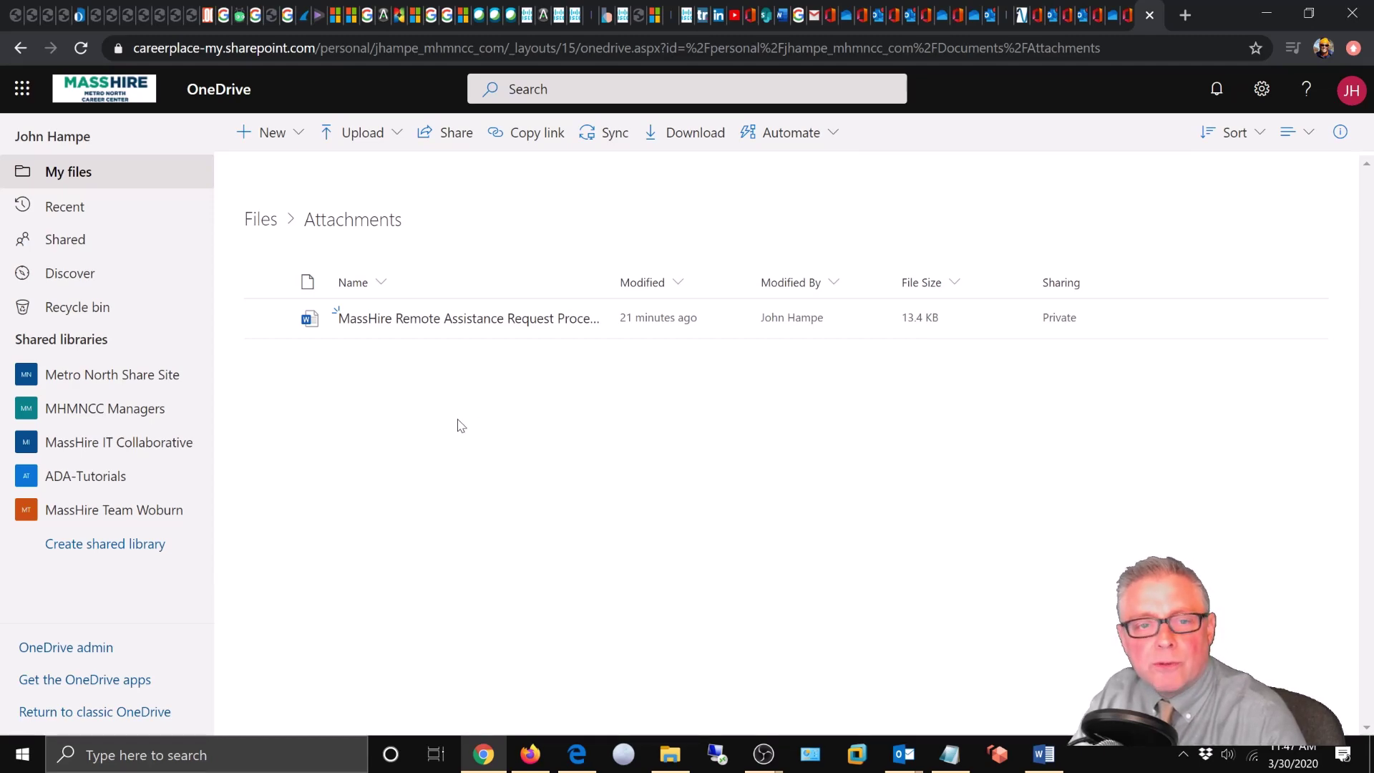
click(20, 49)
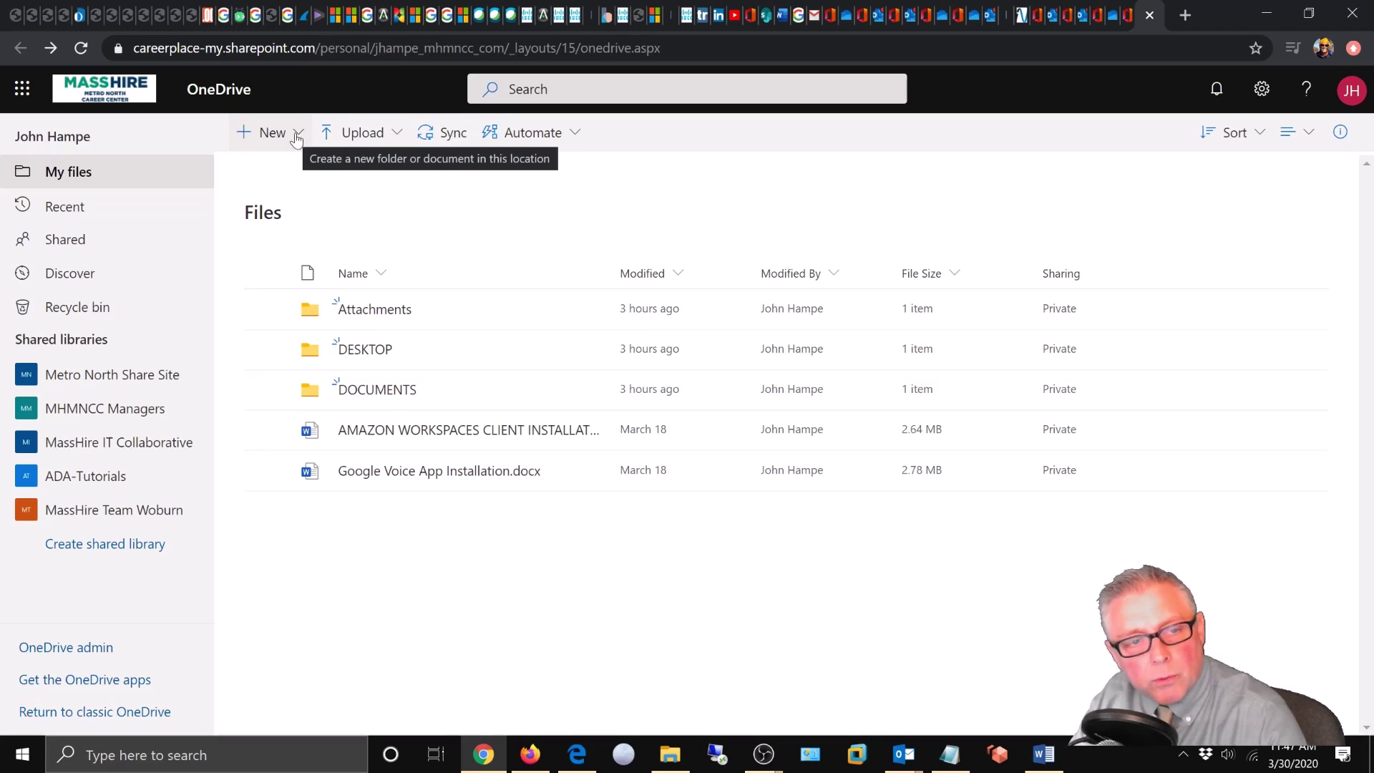
Step: Create a new top-level folder named 'IT STUFF'
click(297, 139)
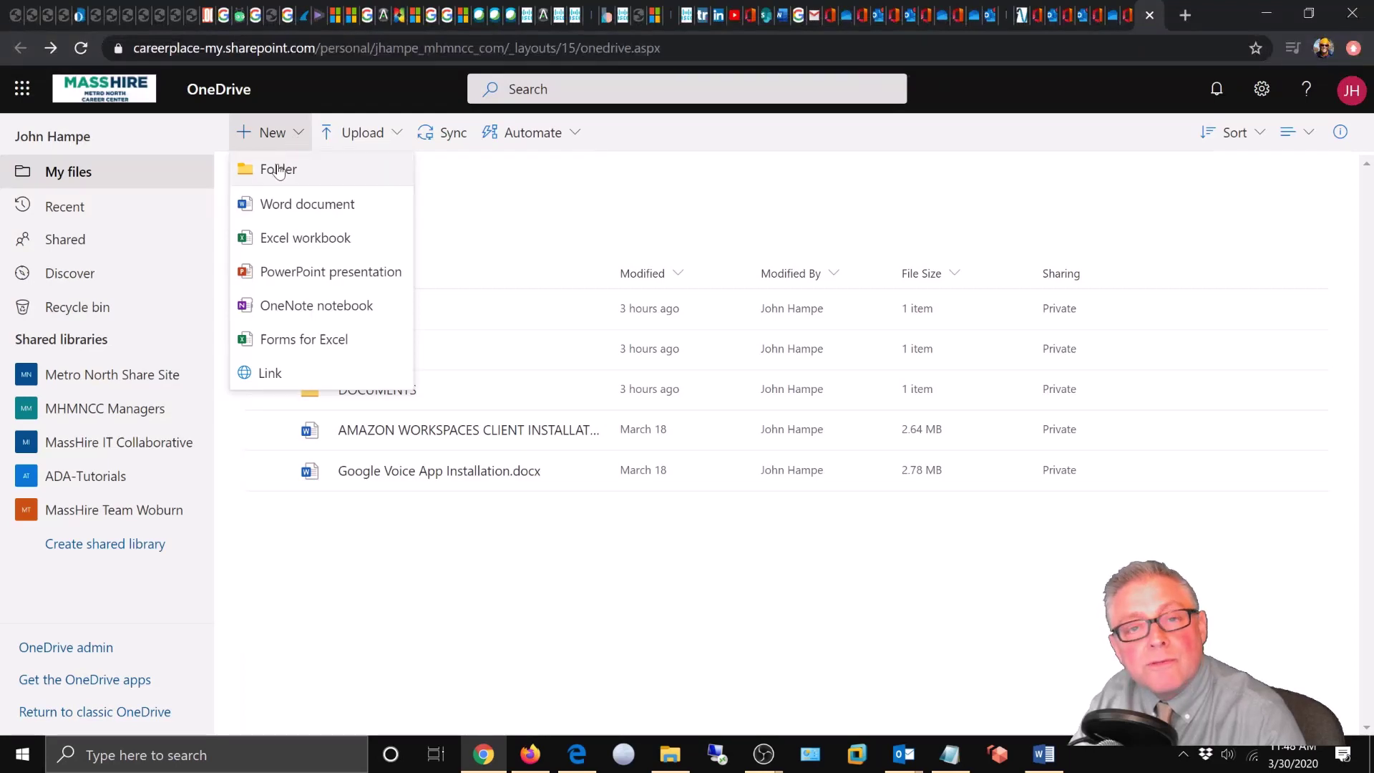
click(279, 171)
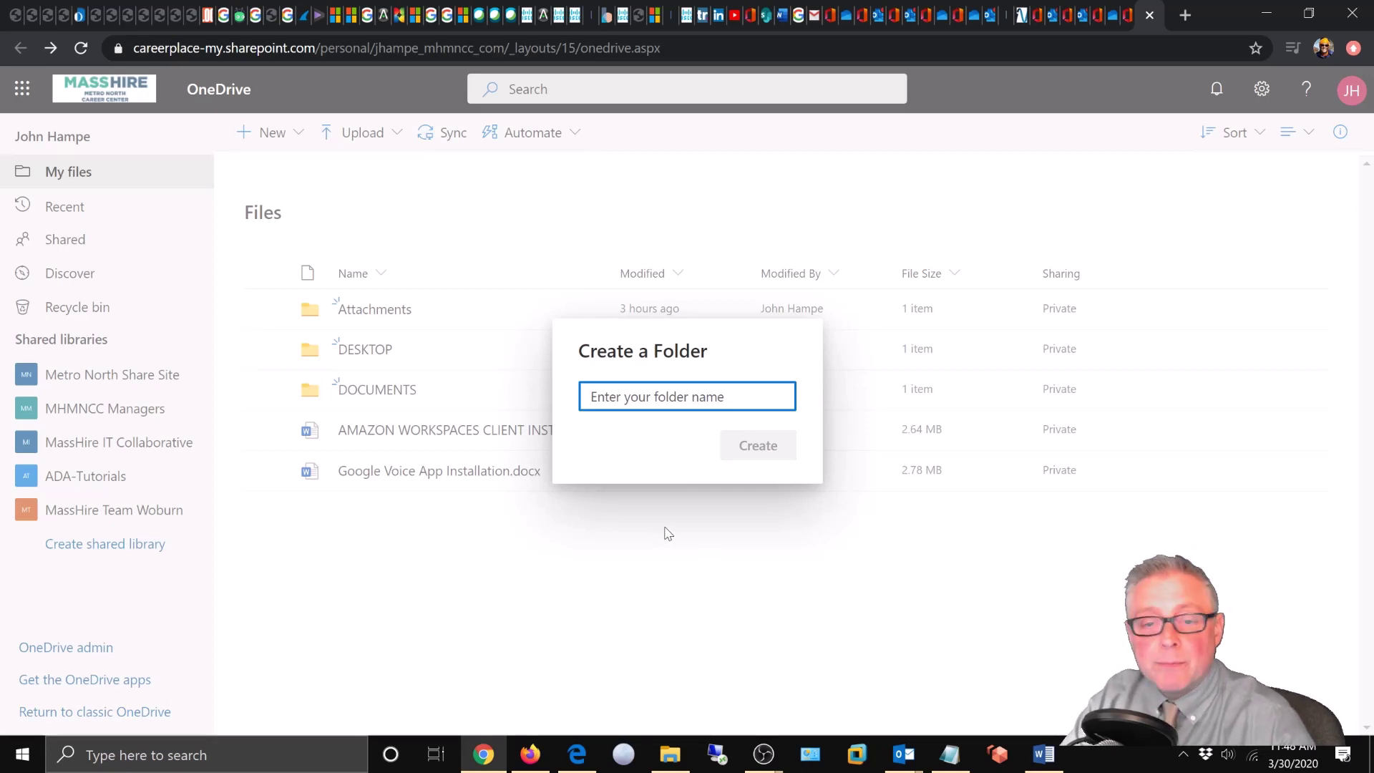
text(IT STUFF)
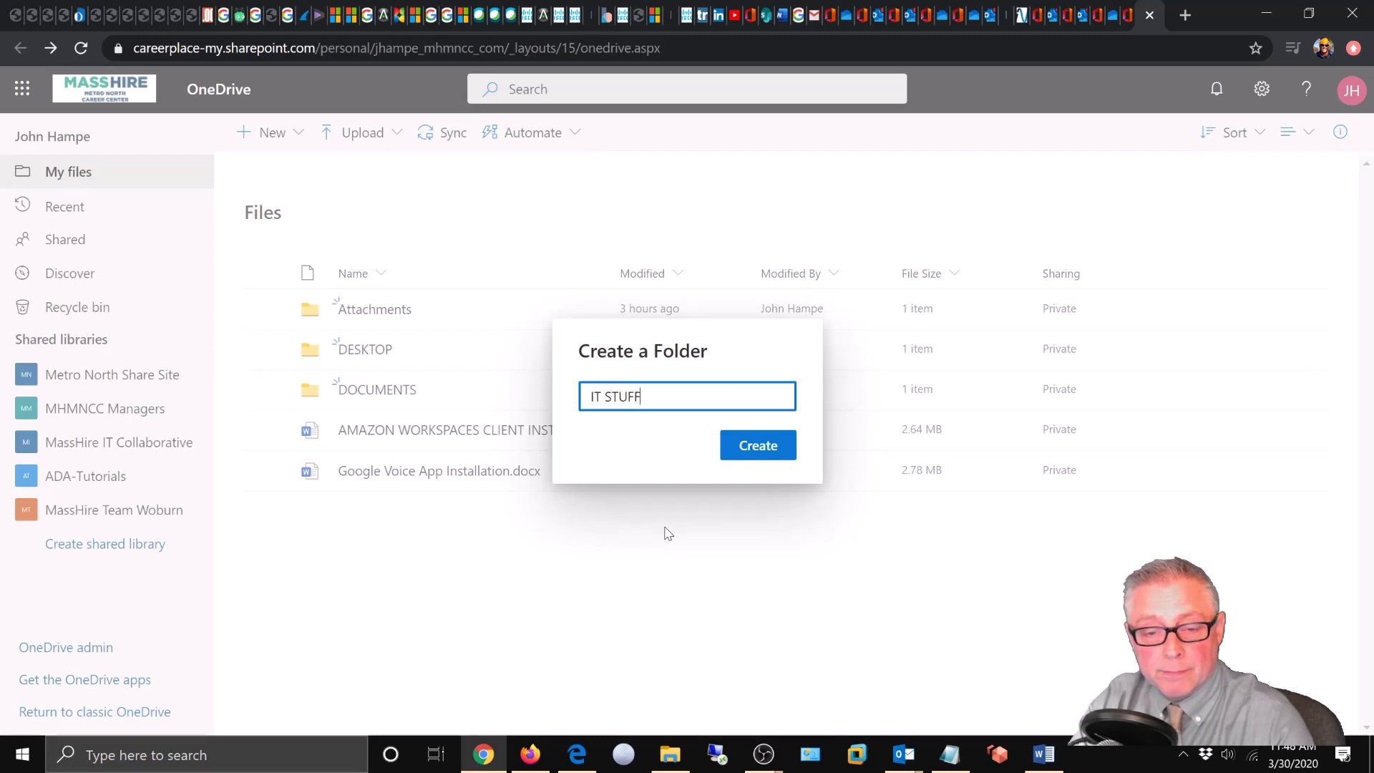
click(757, 455)
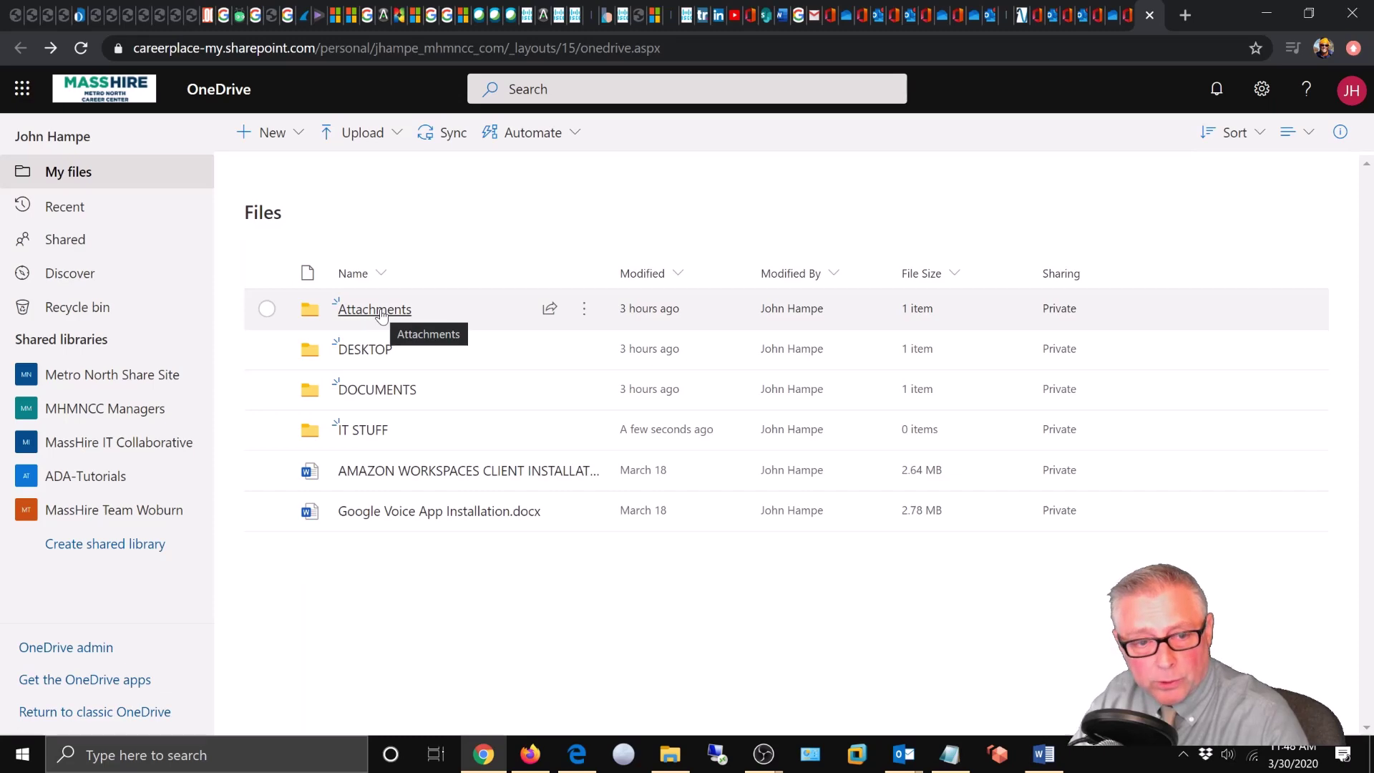
Step: Start moving the MassHire Remote Assistance Request document from Attachments, browsing Your OneDrive destinations
click(376, 309)
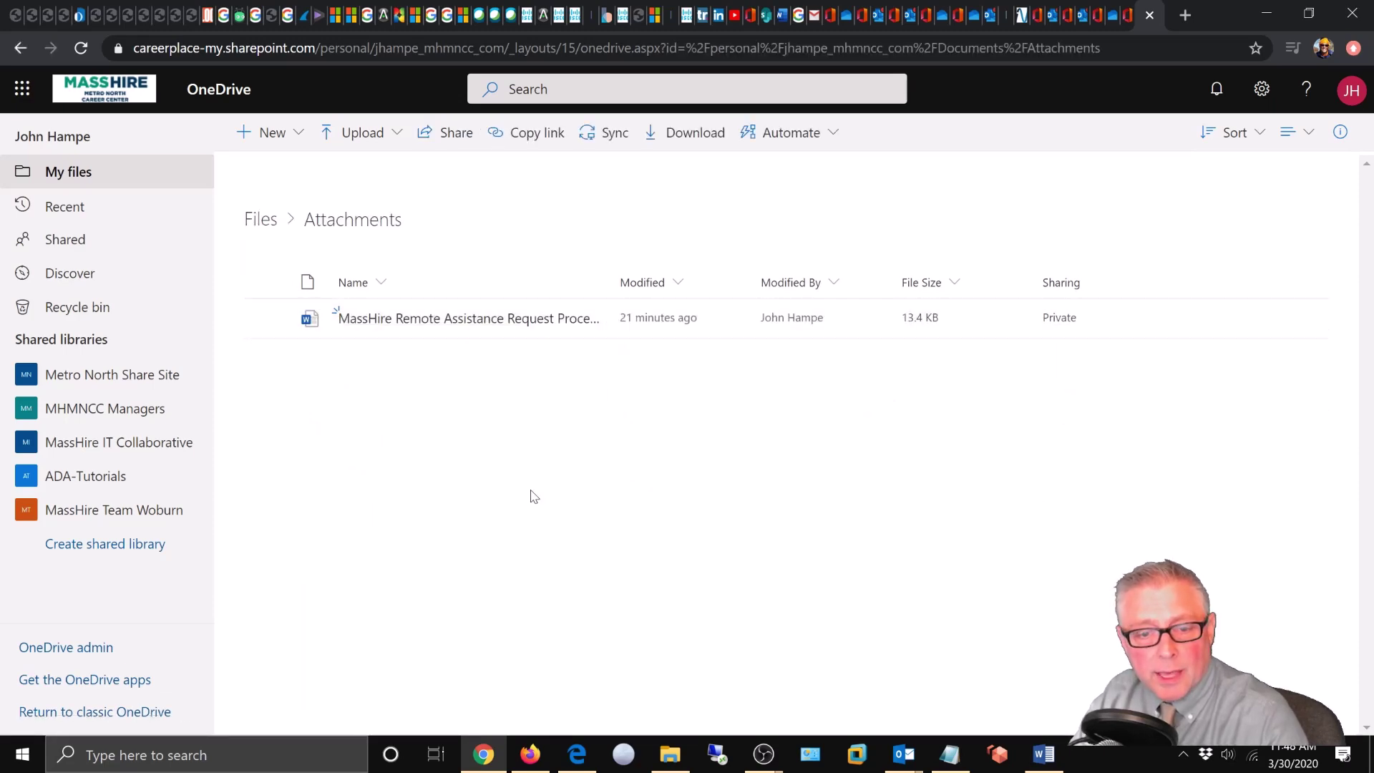
mouse_move(434, 318)
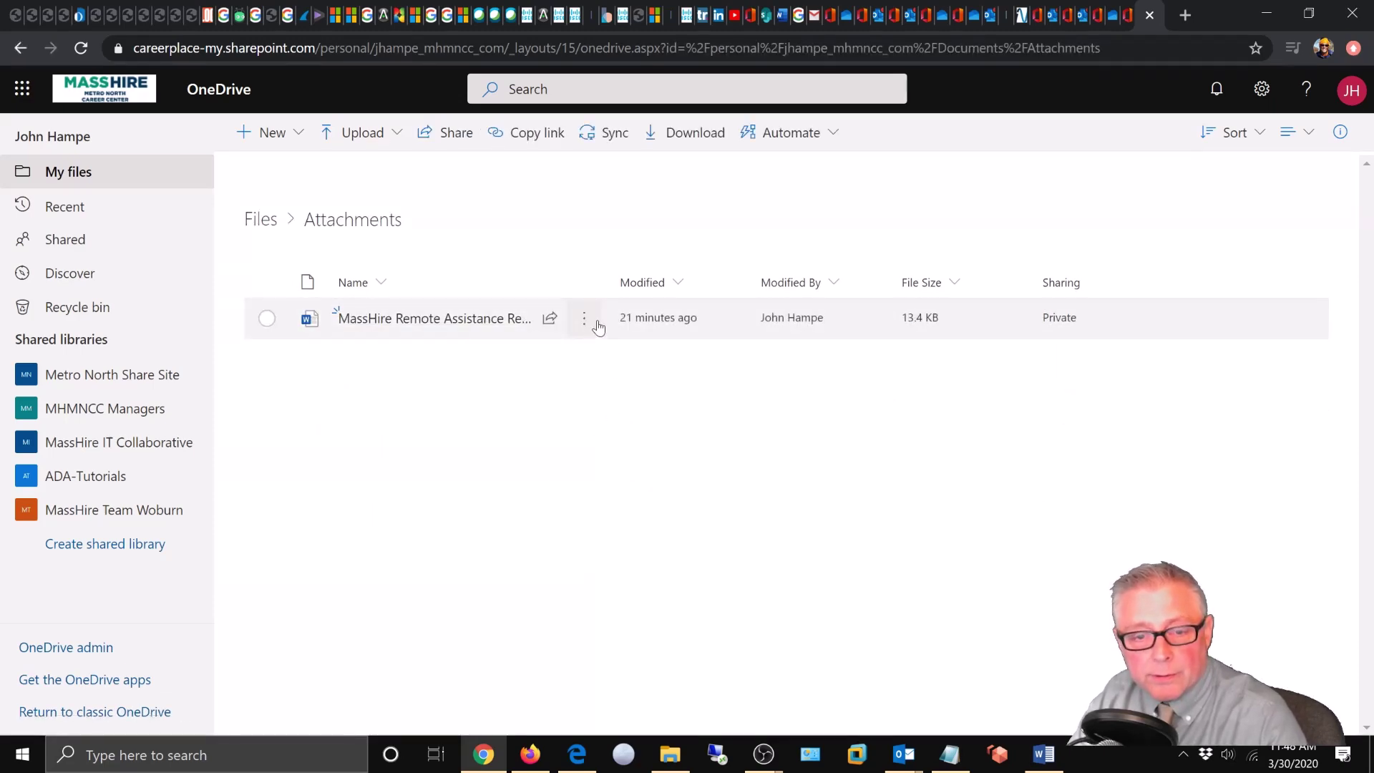
mouse_move(584, 319)
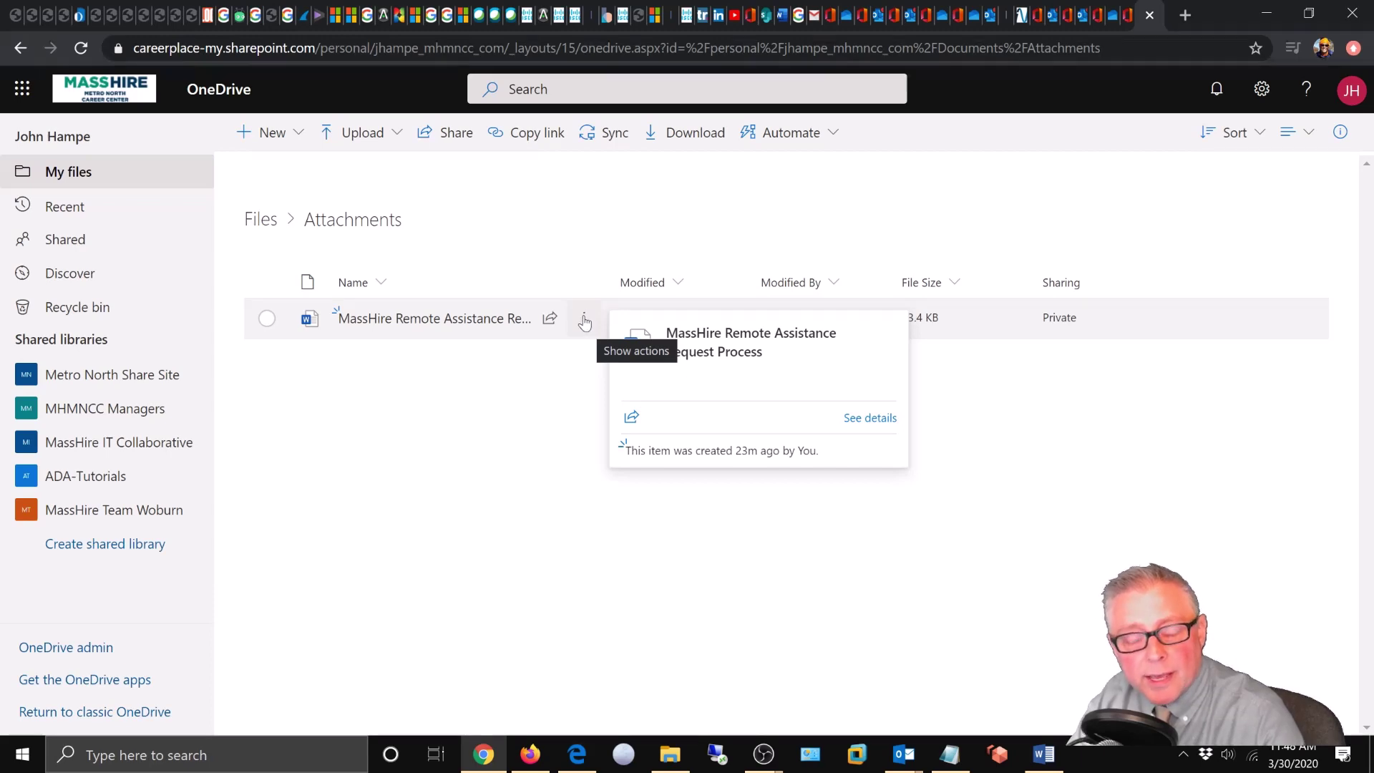
click(584, 322)
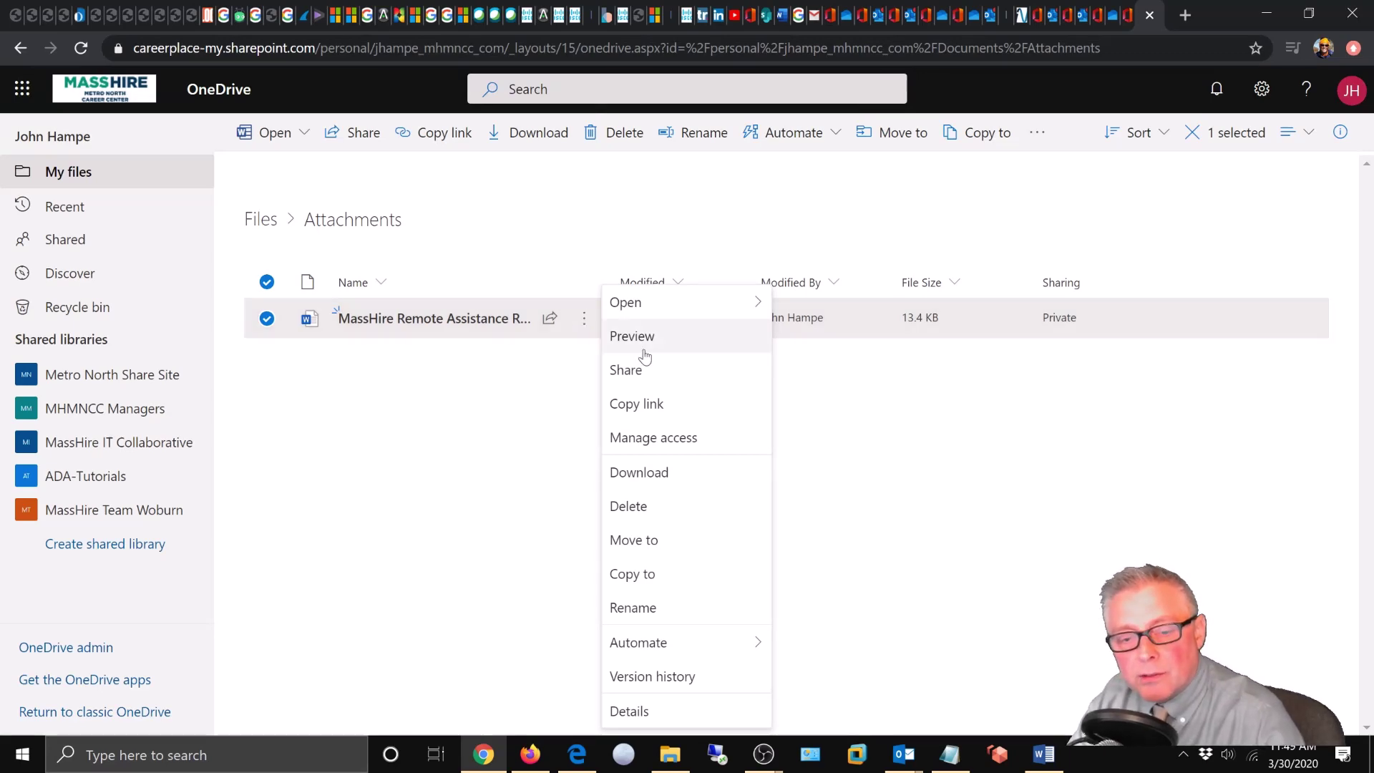
click(651, 542)
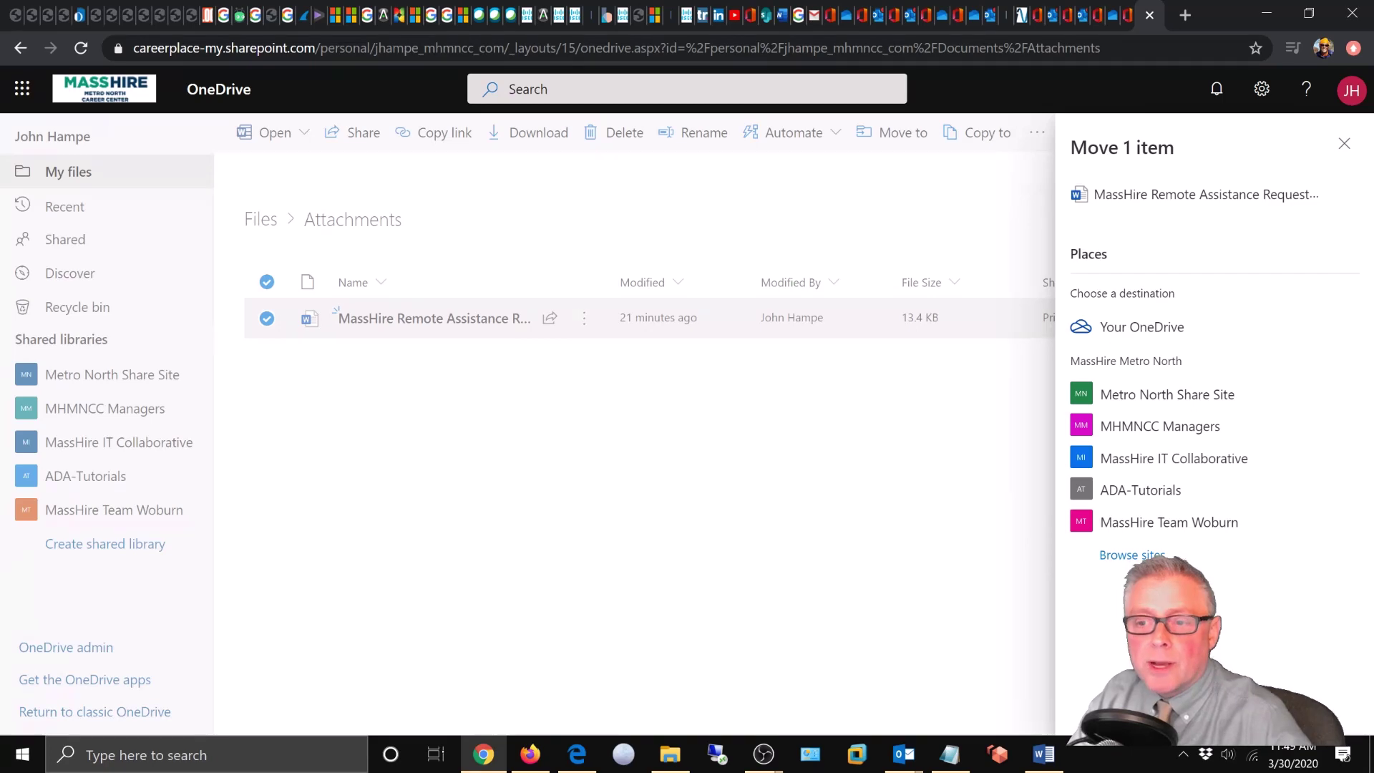
click(1134, 329)
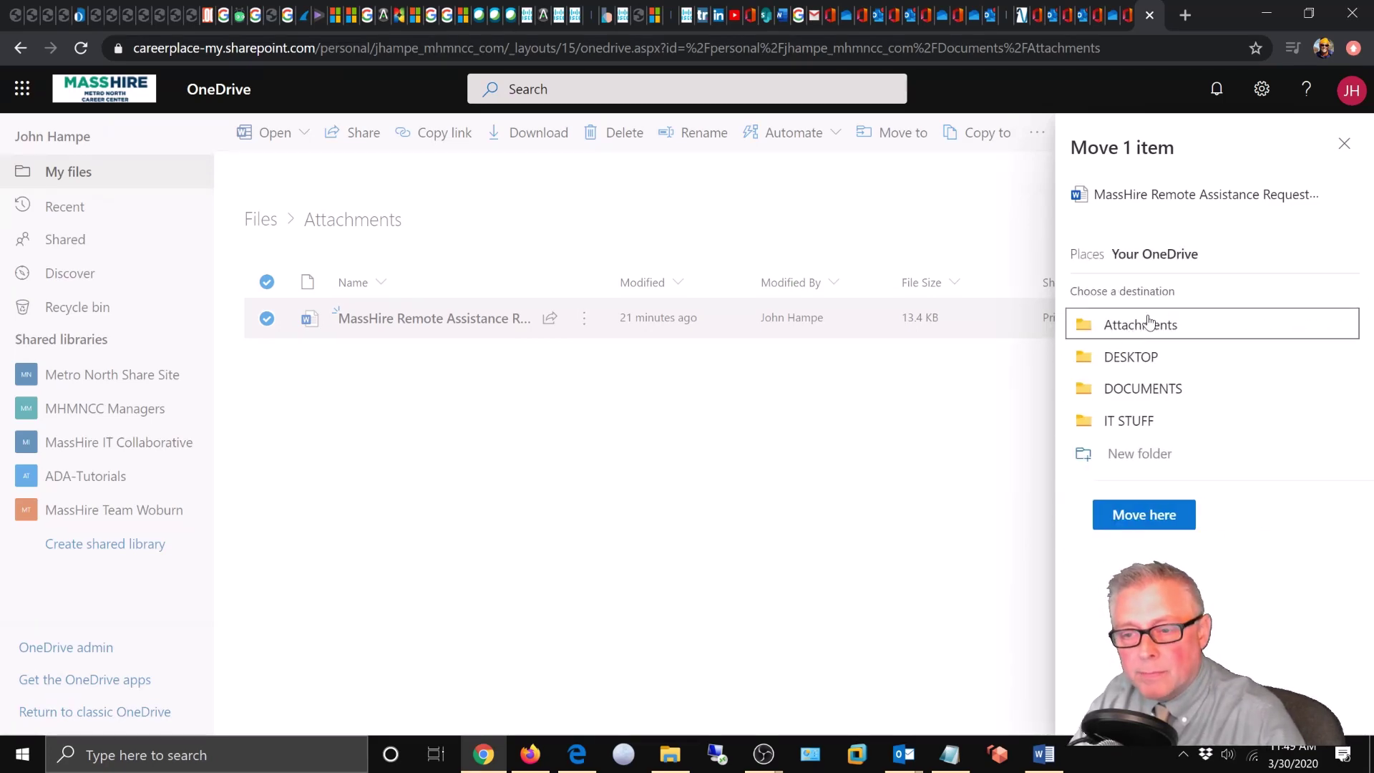
Step: Pick IT STUFF as the destination and move the document there
click(1148, 324)
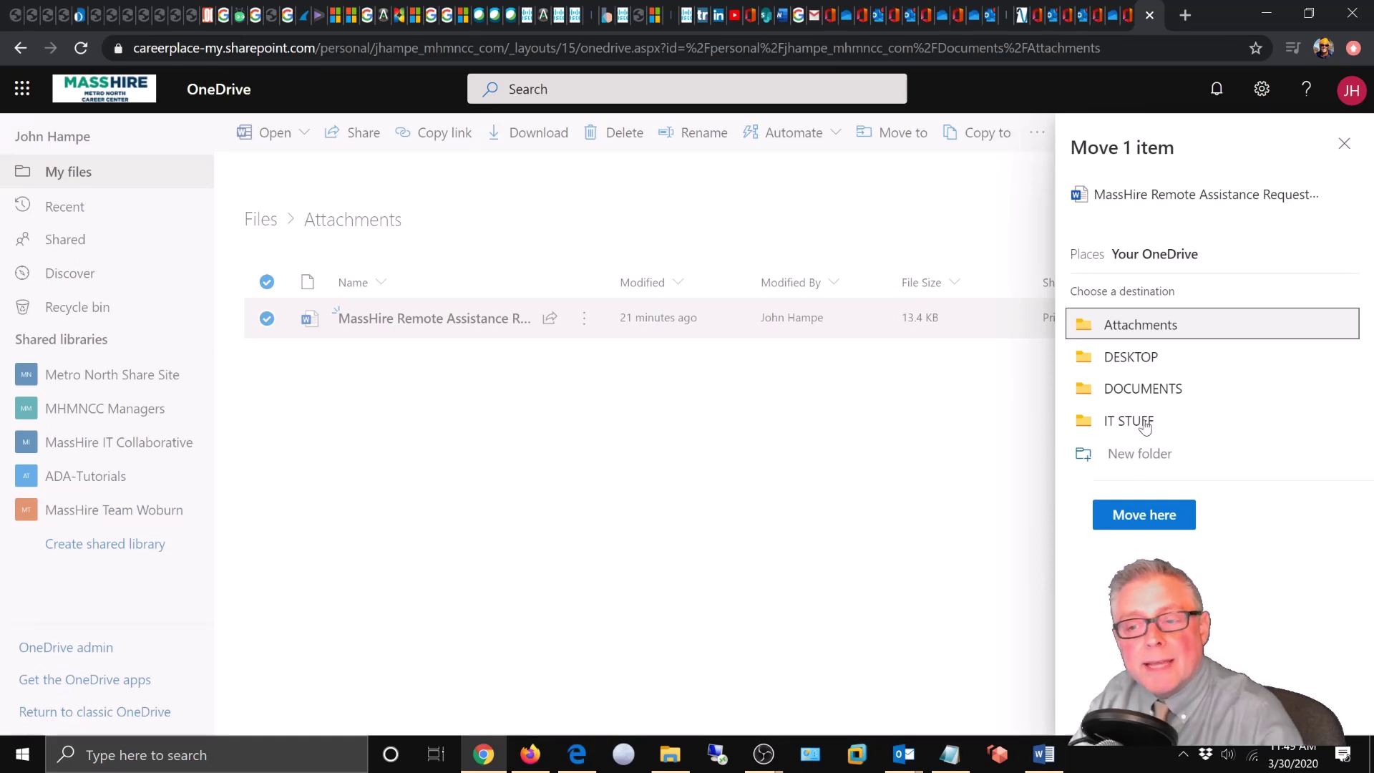
click(1143, 422)
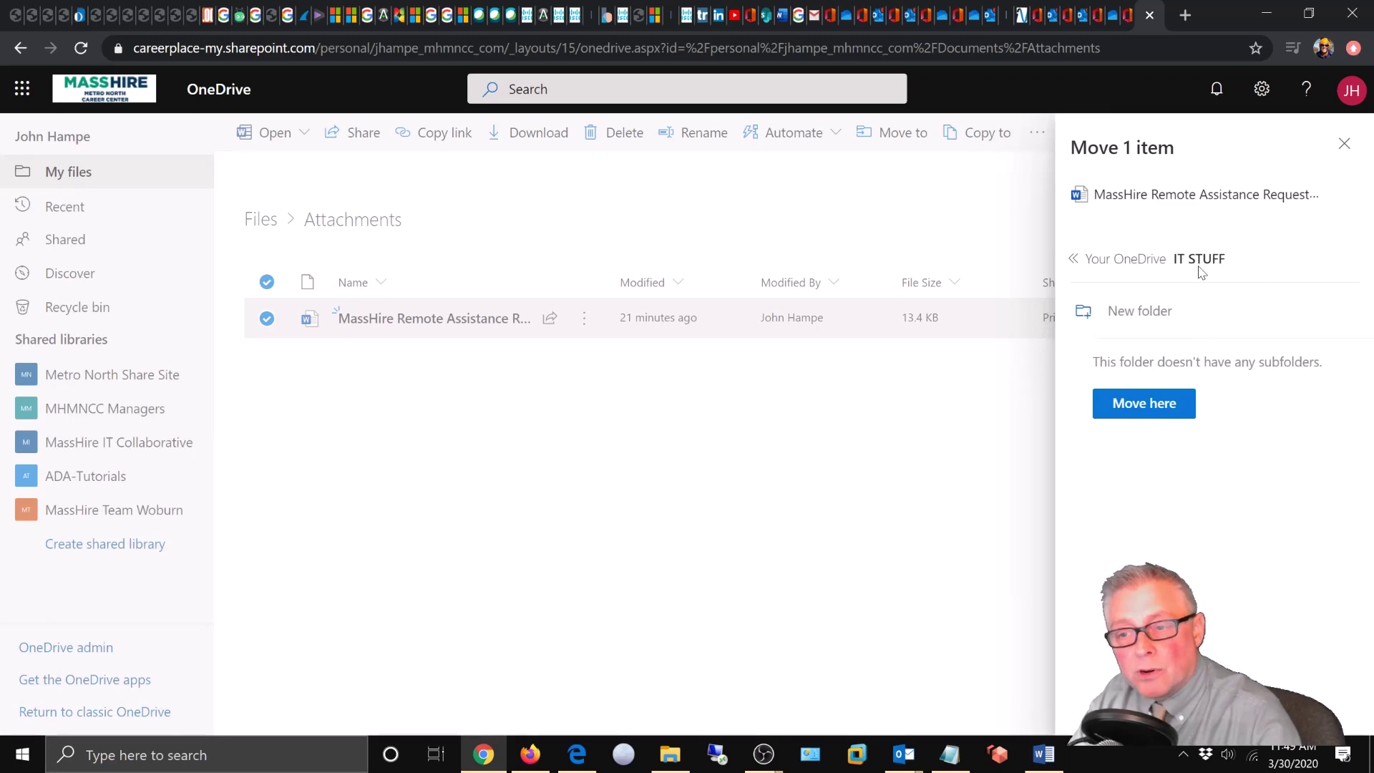
click(1139, 410)
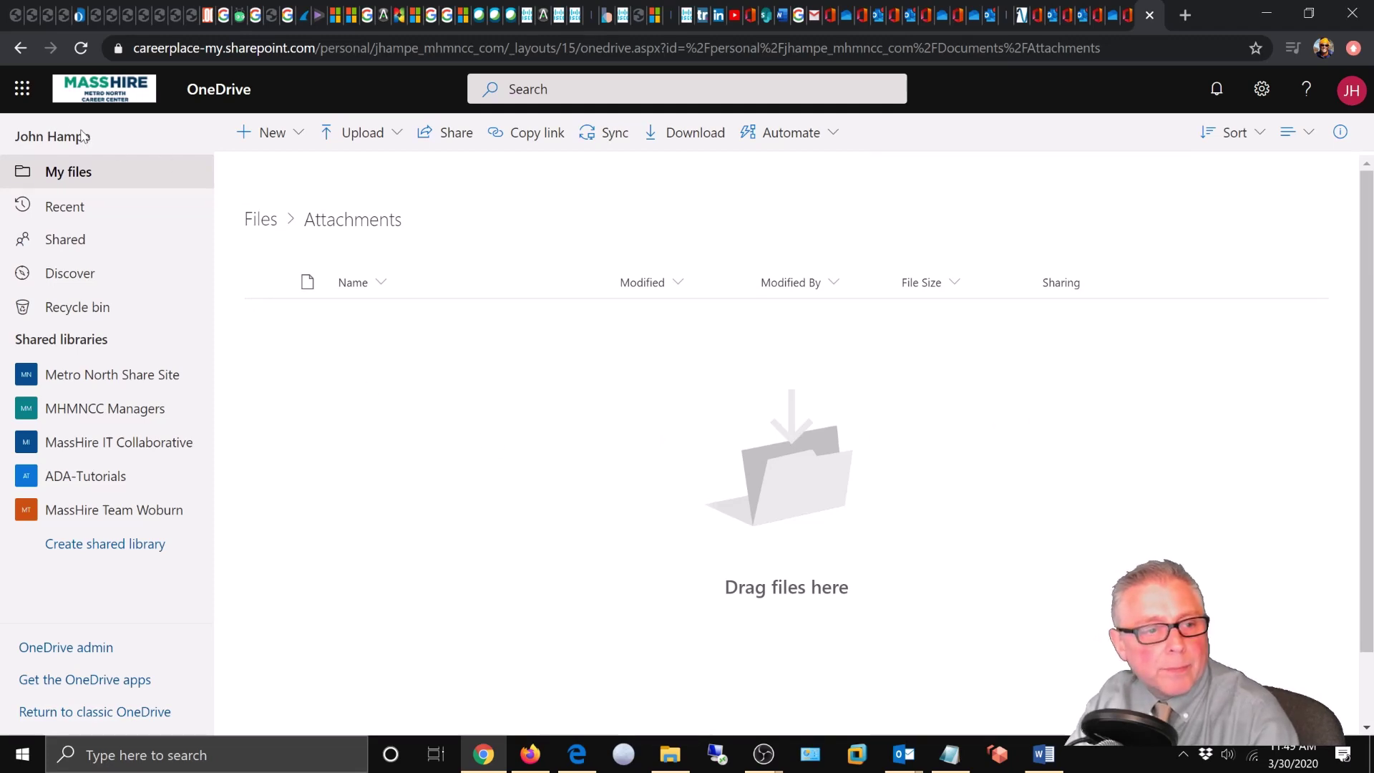
Step: Go back to Files and open IT STUFF to confirm the document is there
click(20, 49)
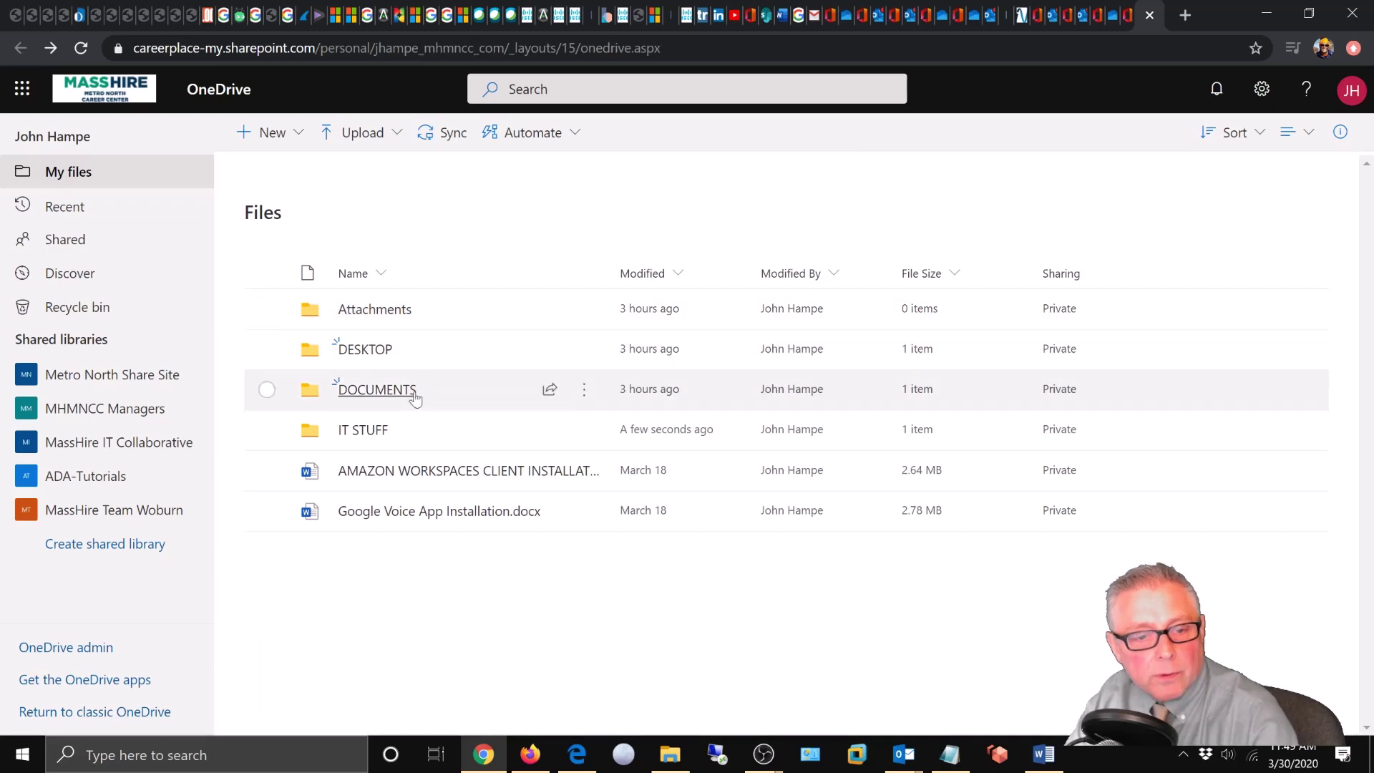
click(365, 431)
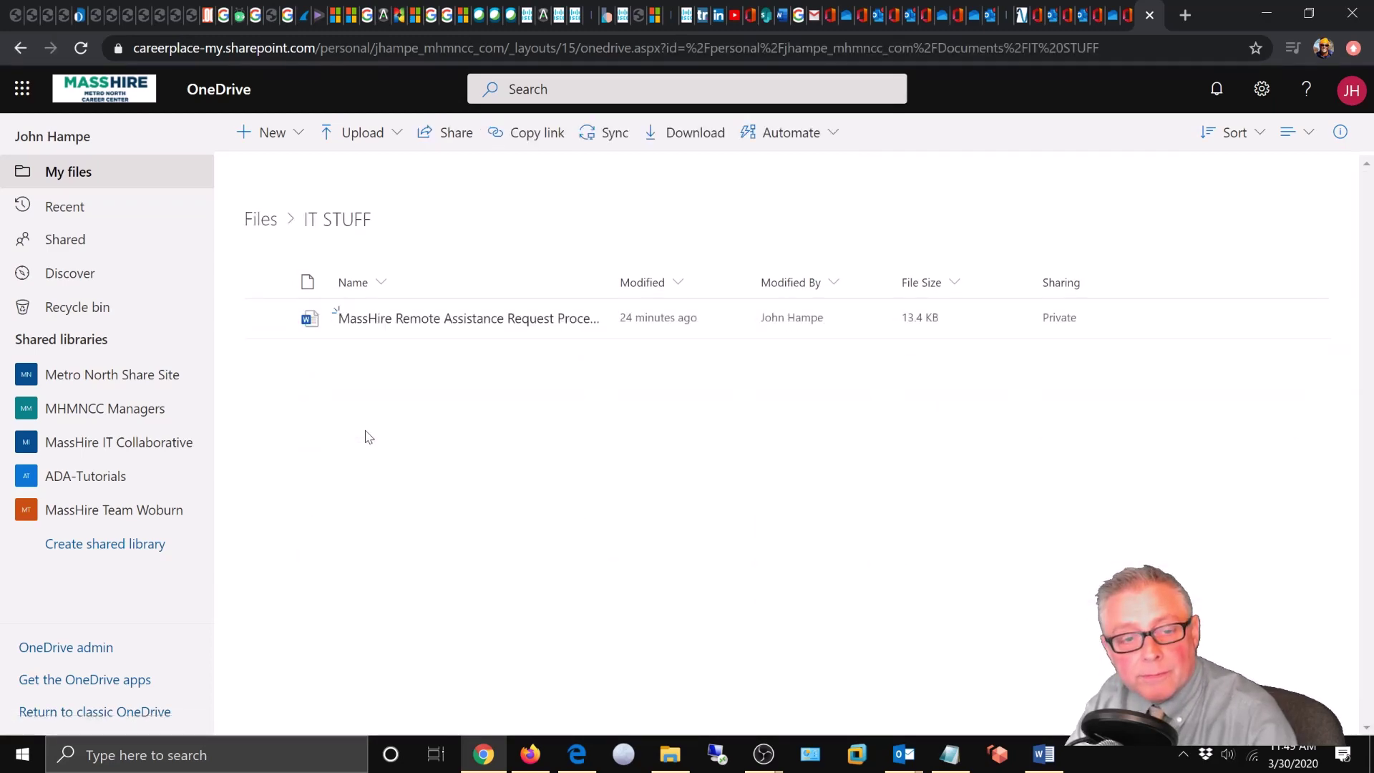